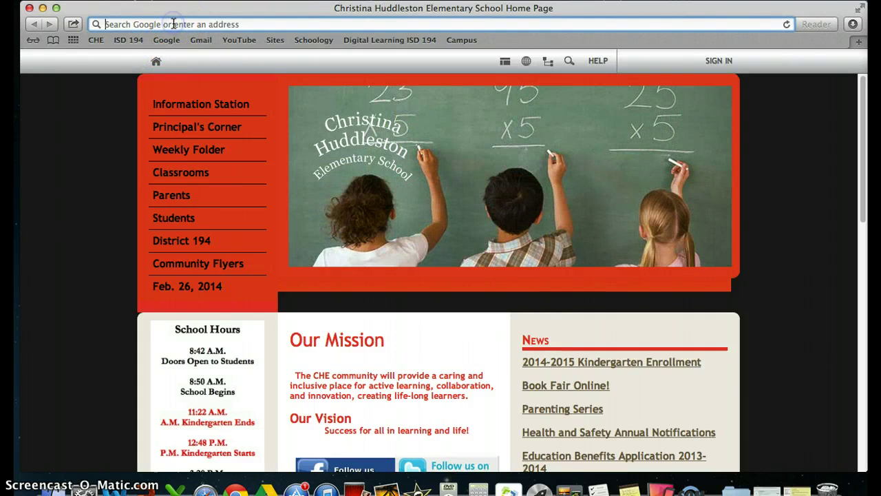
Load google.com in Safari's address bar
{"action": "left_click", "coordinate": [177, 40]}
{"action": "type", "text": "oogle.com — Google"}
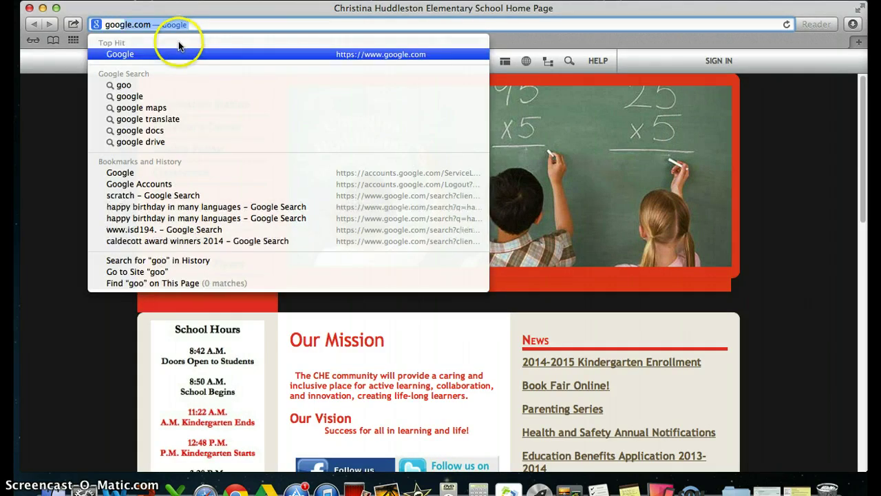
{"action": "key", "text": "Return"}
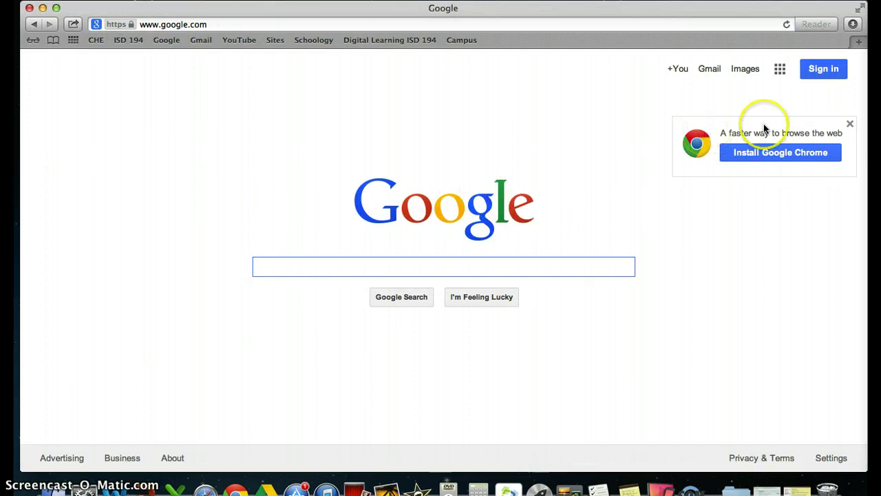
Sign in to Google with a newly added school account and decline saving its password
{"action": "left_click", "coordinate": [822, 67]}
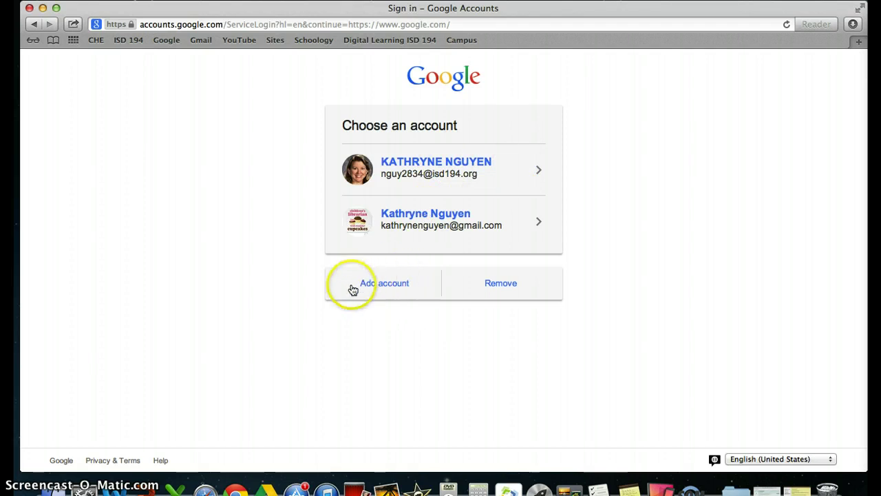
{"action": "left_click", "coordinate": [390, 285]}
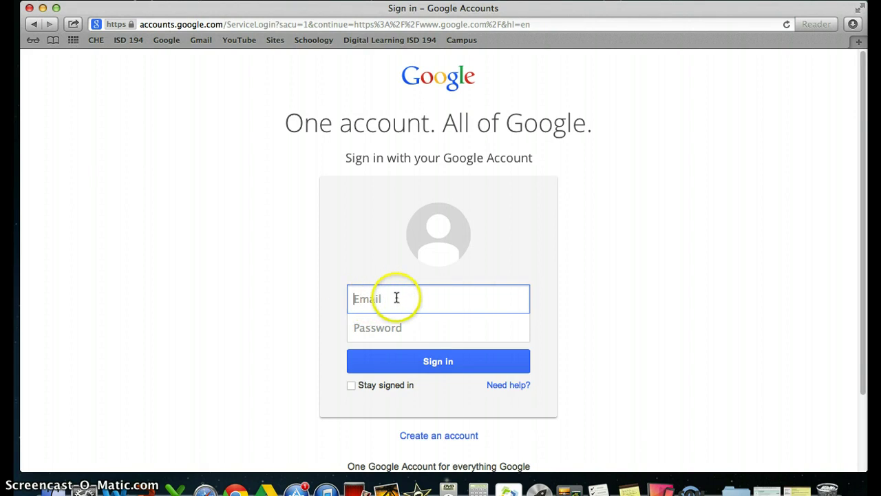
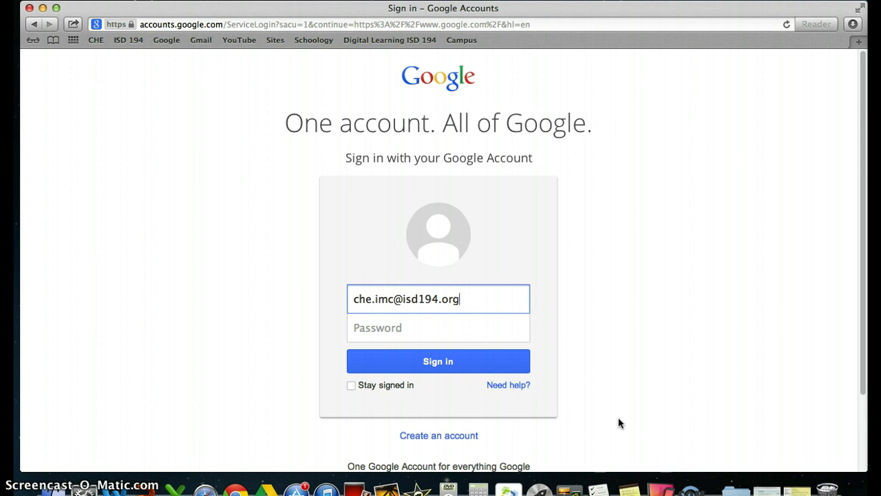
{"action": "left_click", "coordinate": [371, 329]}
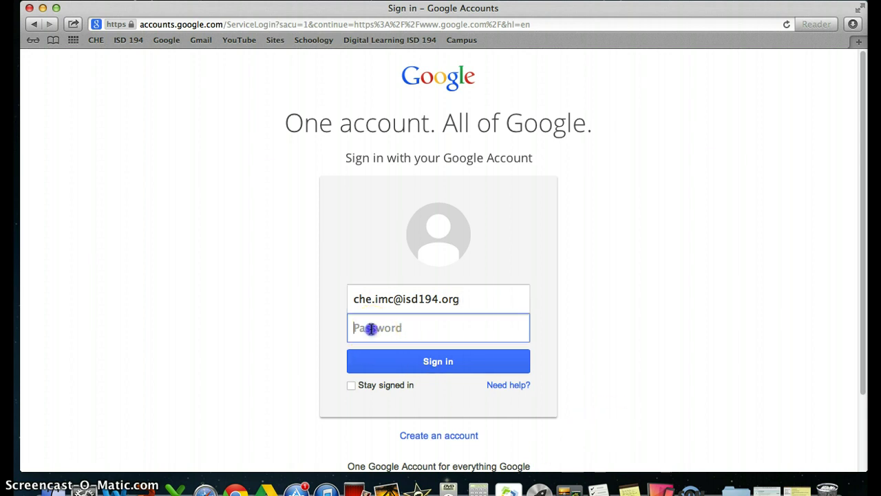
{"action": "left_click", "coordinate": [692, 450]}
{"action": "left_click", "coordinate": [439, 362]}
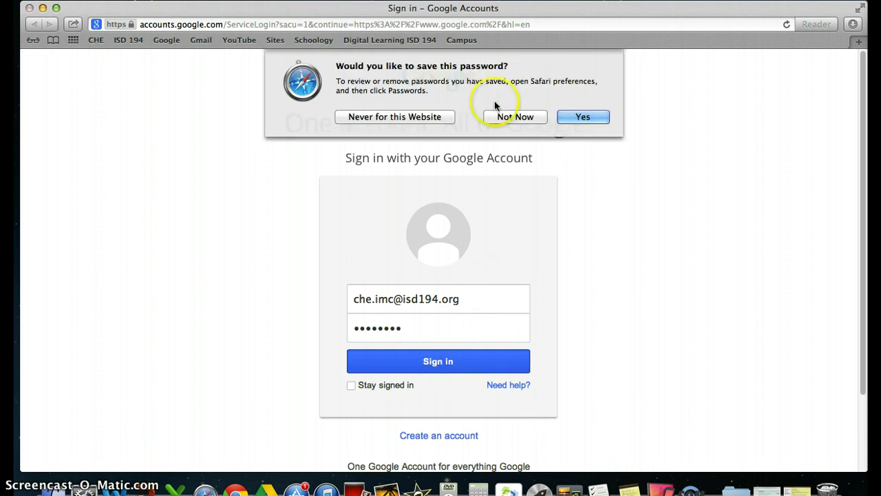
{"action": "left_click", "coordinate": [517, 117]}
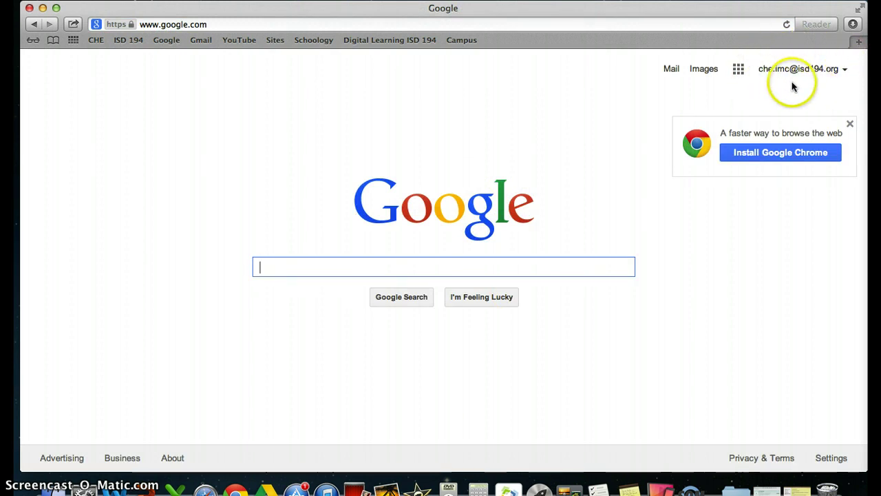
Go to Google Drive from the apps grid and create a new blank spreadsheet
{"action": "left_click", "coordinate": [739, 70]}
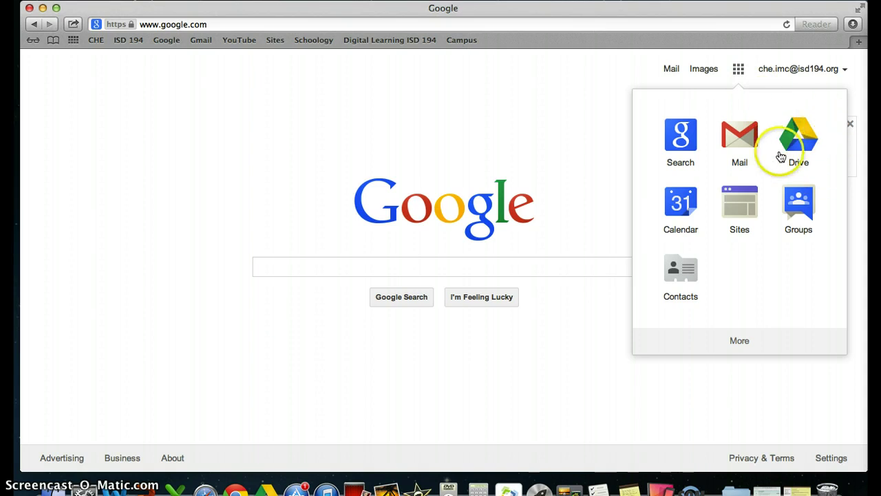
{"action": "left_click", "coordinate": [789, 131]}
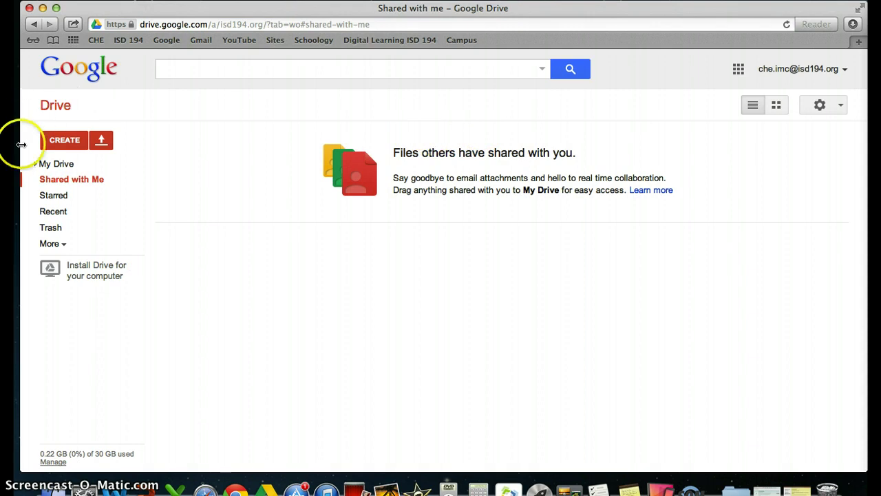
{"action": "left_click", "coordinate": [63, 140]}
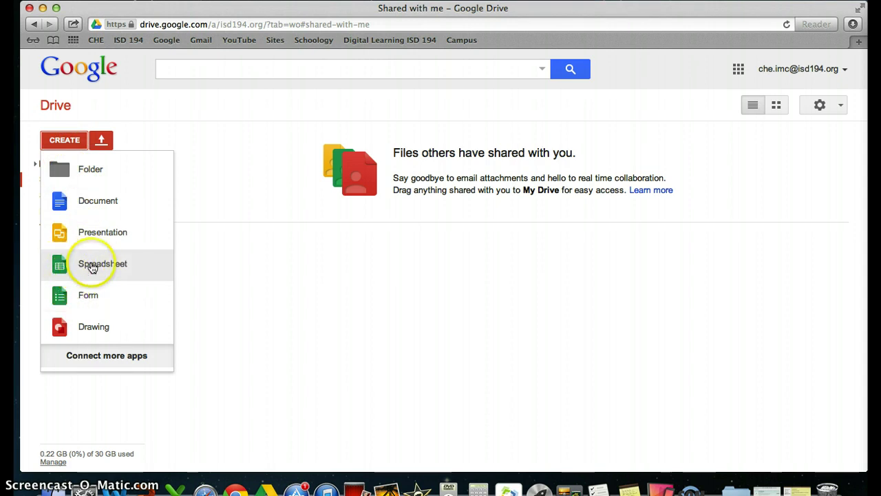
{"action": "left_click", "coordinate": [92, 268]}
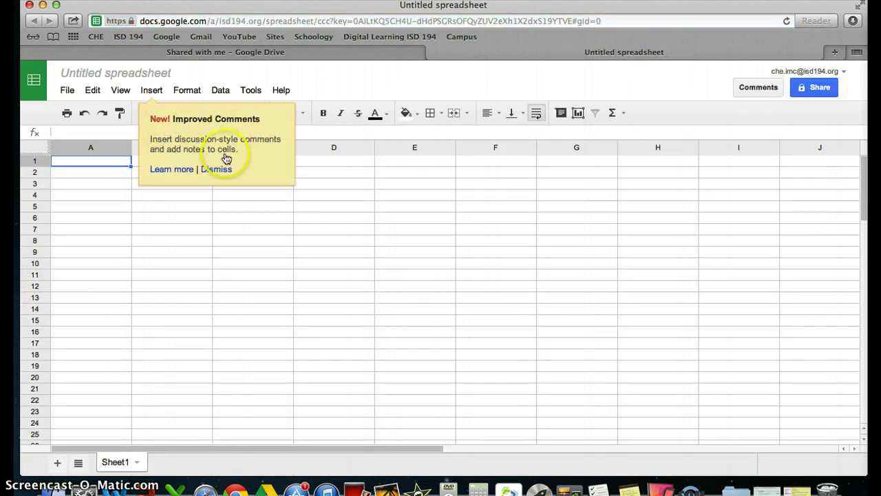
Dismiss the 'New! Improved Comments' announcement popup
{"action": "left_click", "coordinate": [218, 171]}
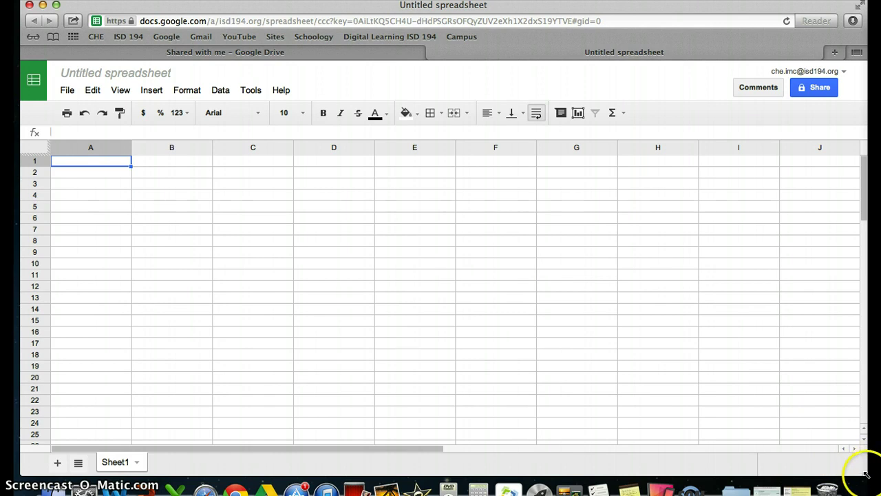
Shrink the spreadsheet window to the left side and open a second Safari window
{"action": "left_click_drag", "start_coordinate": [865, 473], "coordinate": [404, 465]}
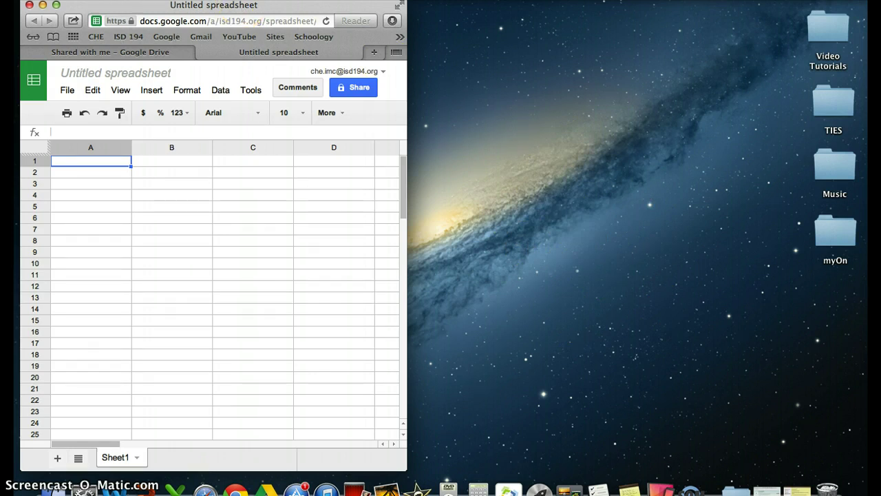
{"action": "left_click", "coordinate": [94, 0]}
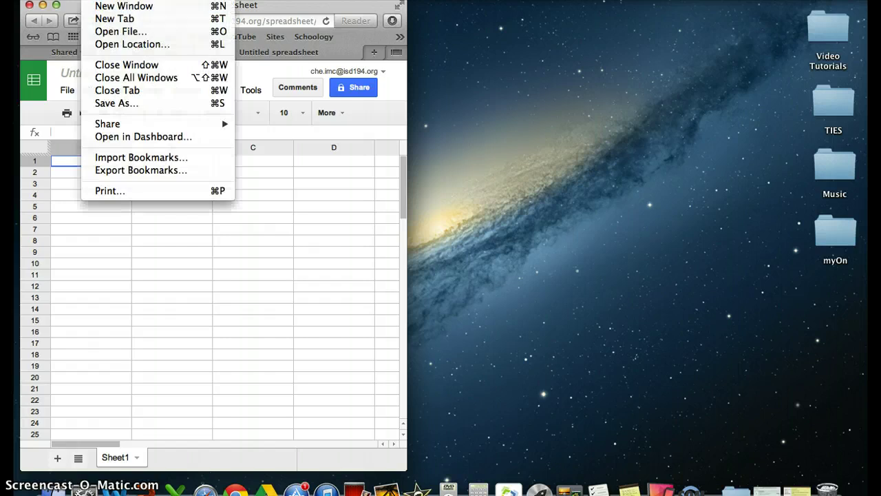
{"action": "left_click", "coordinate": [111, 7]}
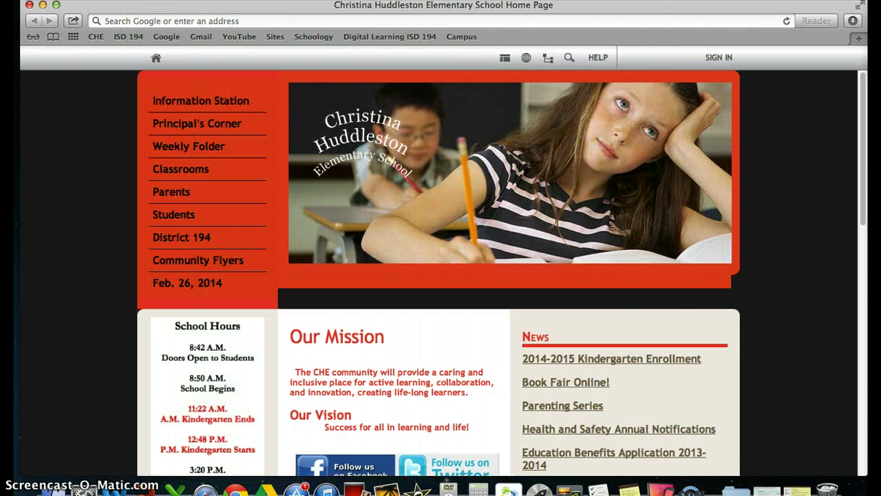
Resize the new Safari window and place it on the right half of the screen
{"action": "left_click_drag", "start_coordinate": [834, 8], "coordinate": [820, 8]}
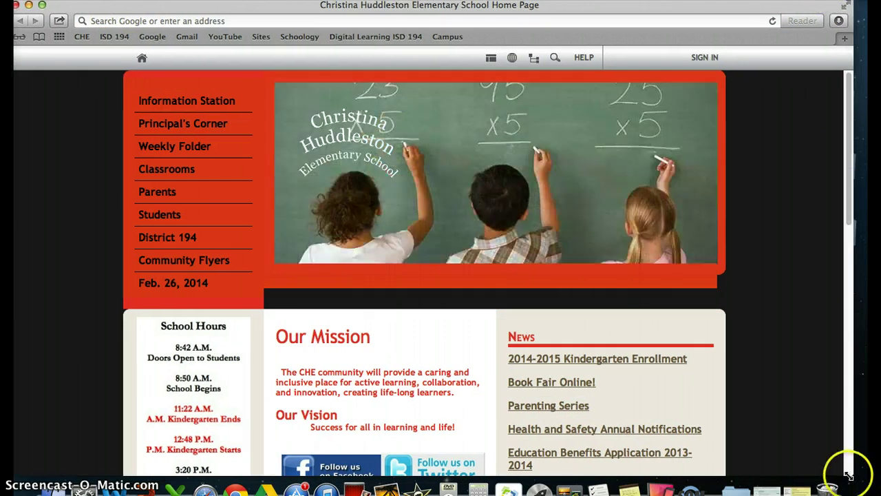
{"action": "left_click_drag", "start_coordinate": [852, 475], "coordinate": [450, 467]}
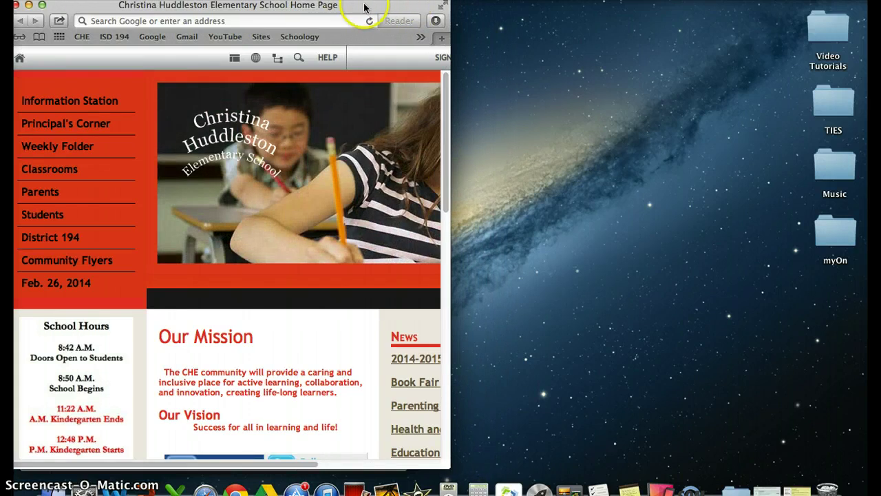
{"action": "left_click_drag", "start_coordinate": [364, 6], "coordinate": [777, 6]}
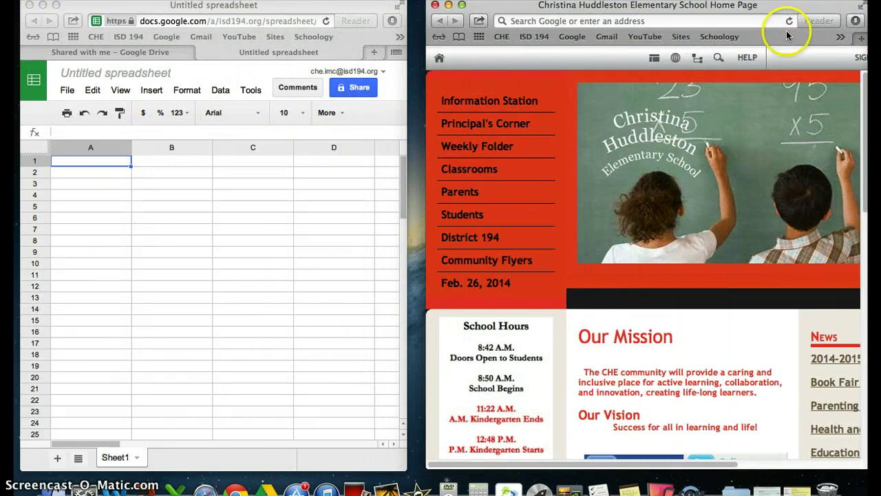
Search Google for 'sochi medal count' in the right-hand window
{"action": "left_click", "coordinate": [520, 21]}
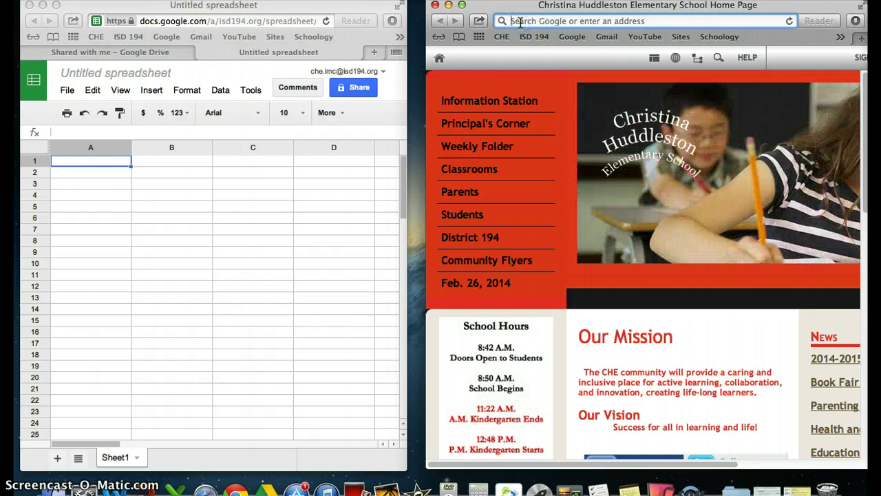
{"action": "type", "text": "soc"}
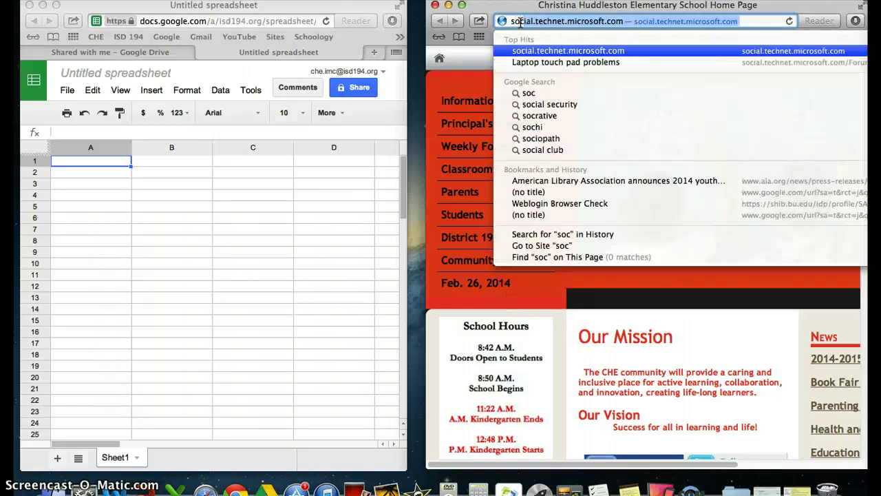
{"action": "type", "text": "hi me"}
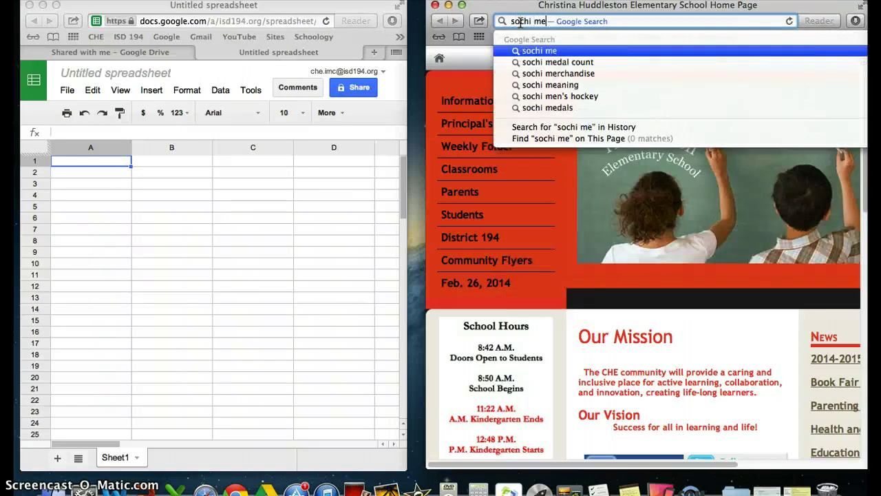
{"action": "type", "text": "dal count"}
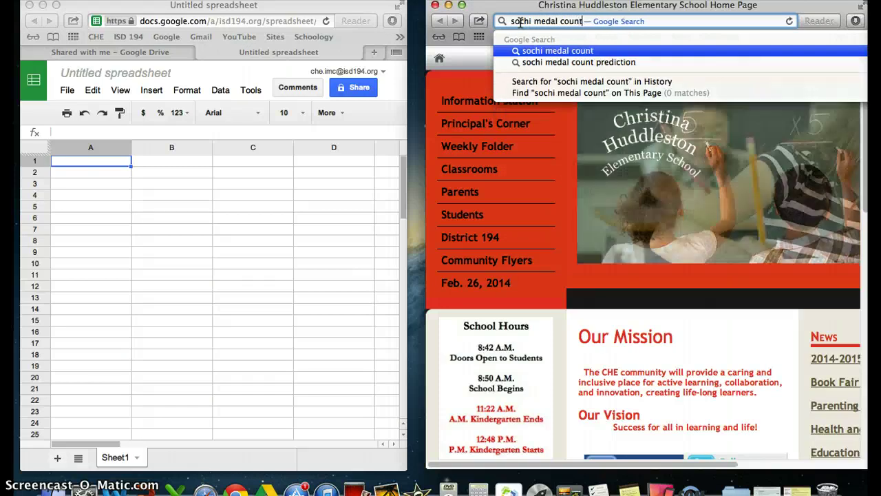
{"action": "key", "text": "Return"}
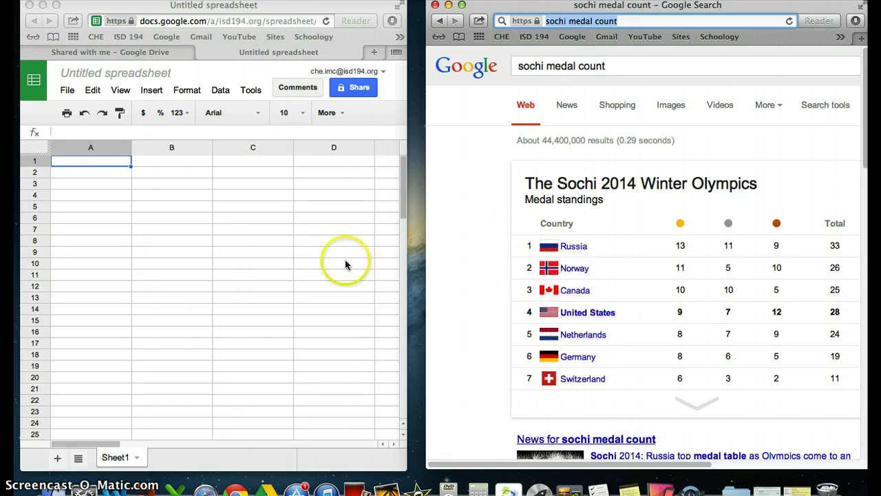
Enter Russia, Norway, Canada and United States down cells A1:A4
{"action": "left_click", "coordinate": [68, 162]}
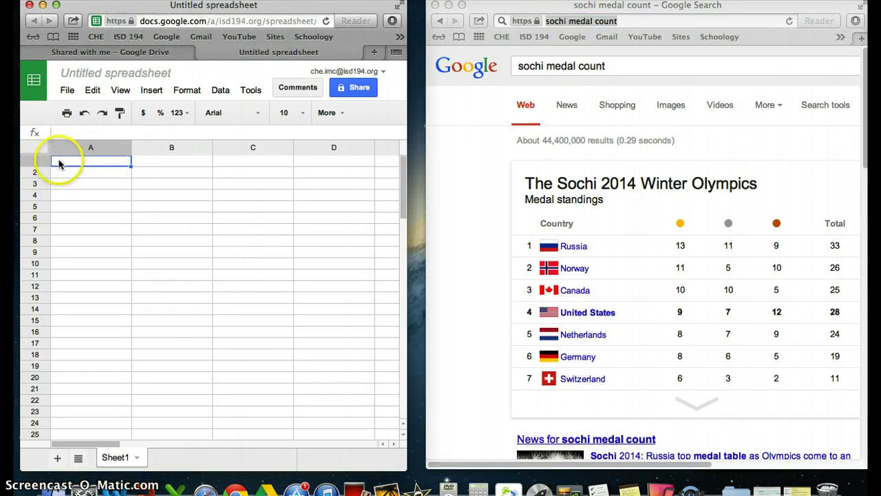
{"action": "left_click", "coordinate": [59, 162]}
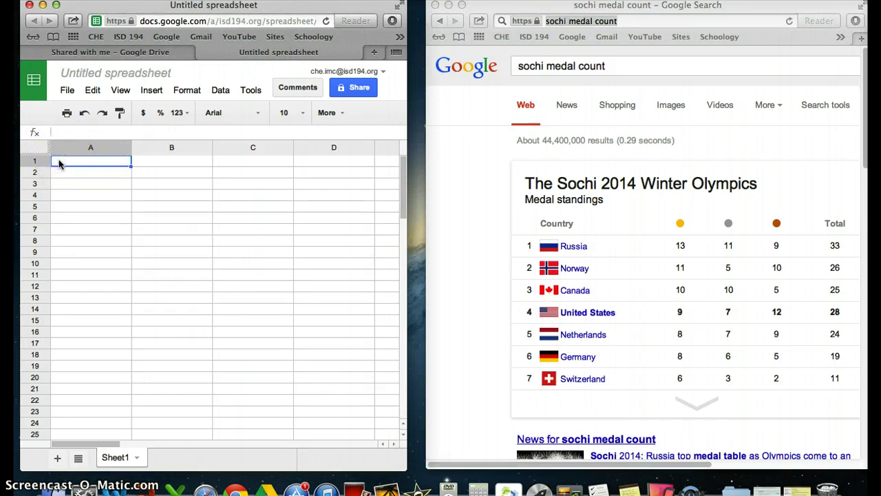
{"action": "type", "text": "Russia"}
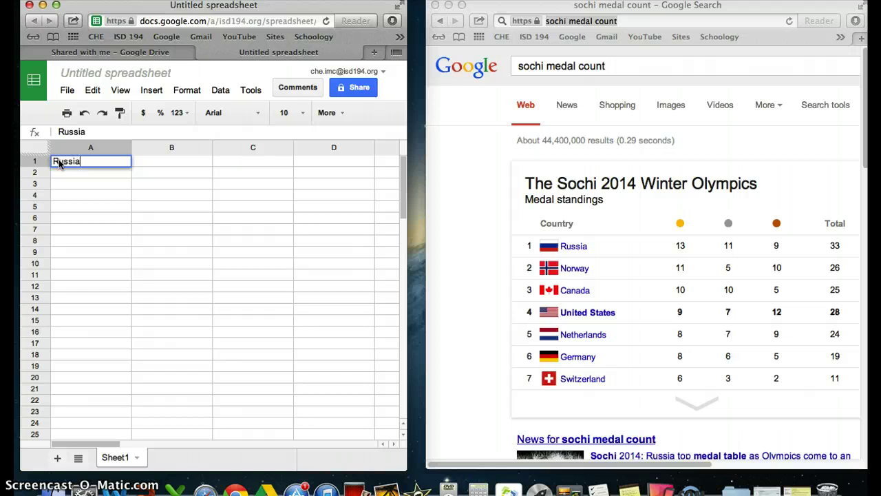
{"action": "key", "text": "Return"}
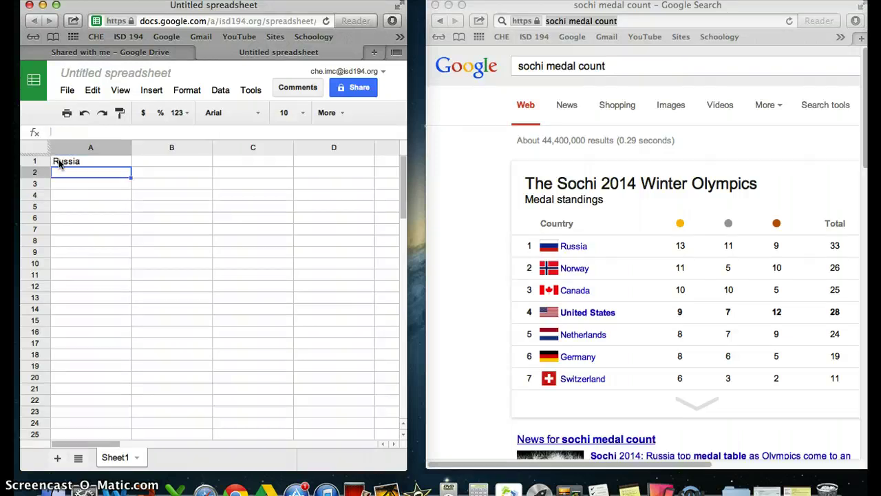
{"action": "type", "text": "Norway"}
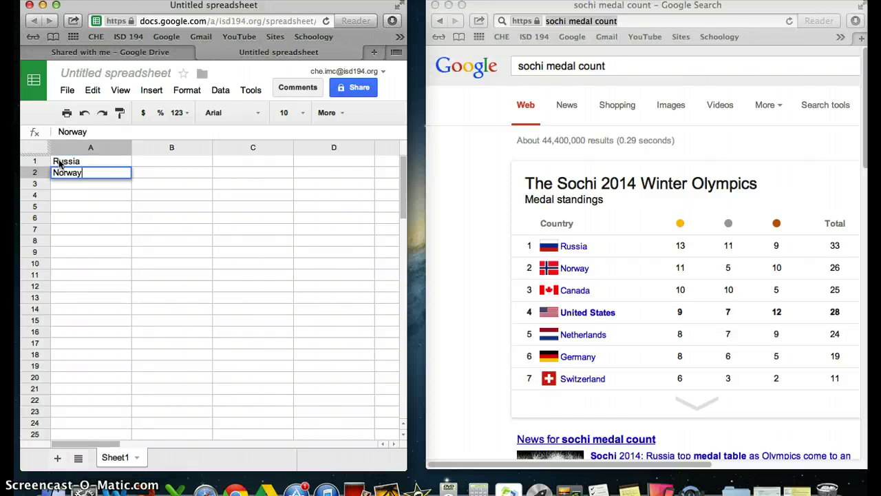
{"action": "key", "text": "Return"}
{"action": "type", "text": "Canada"}
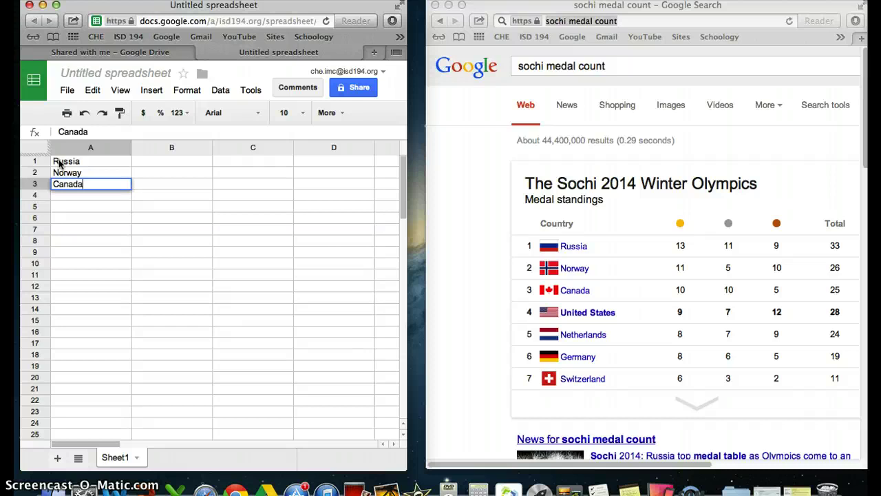
{"action": "key", "text": "Return"}
{"action": "type", "text": "United States"}
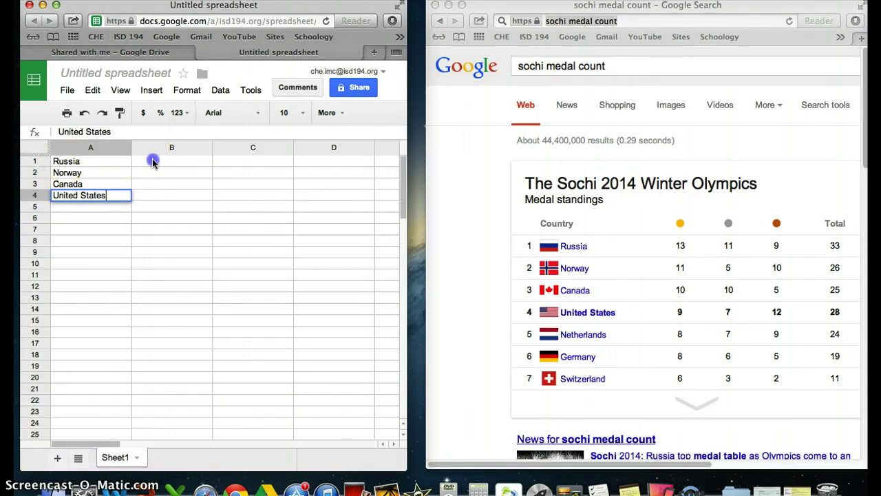
{"action": "left_click", "coordinate": [155, 160]}
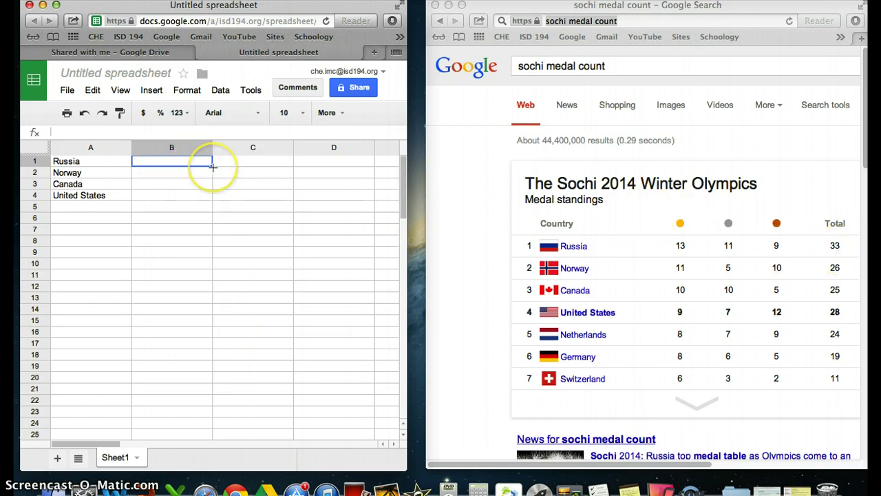
Enter the medal totals 33, 26, 25 and 28 in B1:B4
{"action": "type", "text": "33"}
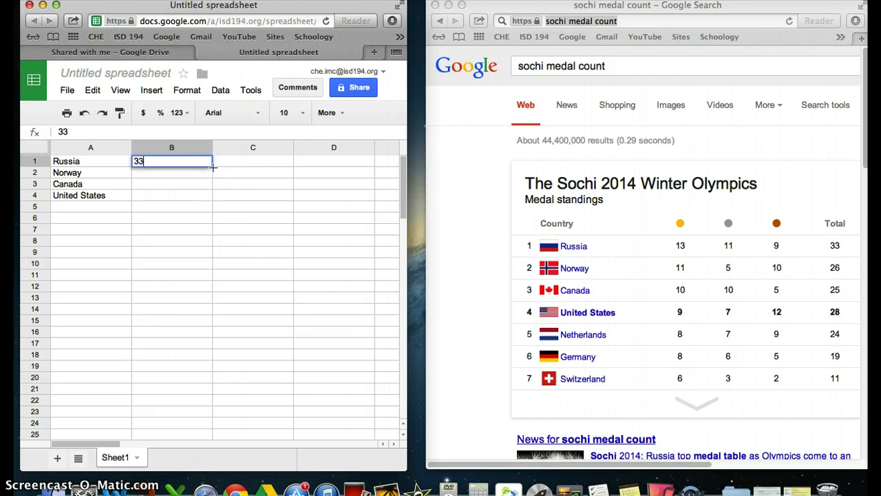
{"action": "key", "text": "Return"}
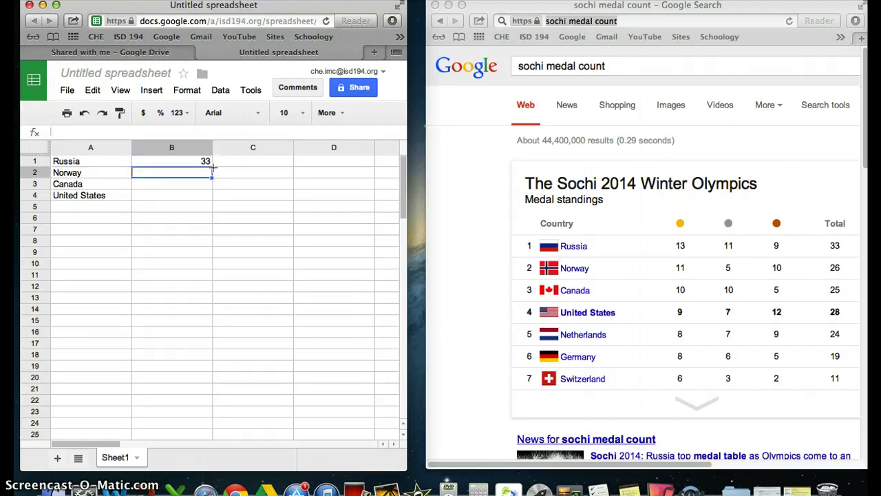
{"action": "type", "text": "26"}
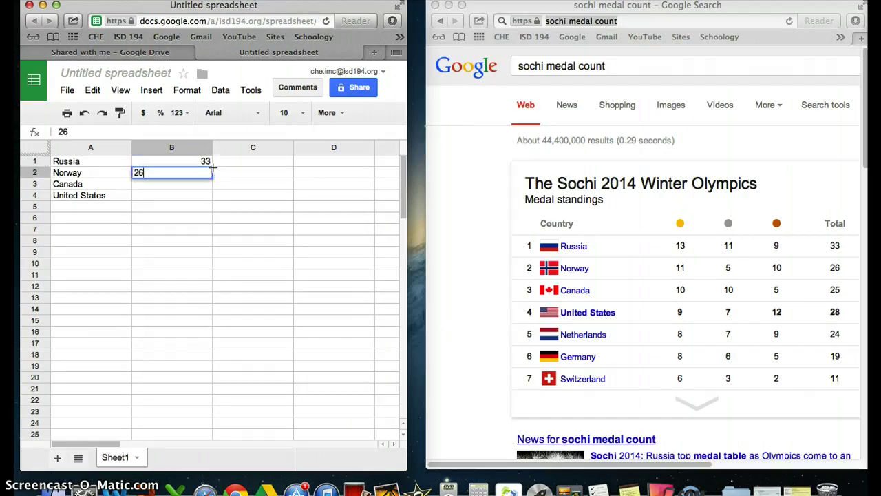
{"action": "key", "text": "Return"}
{"action": "type", "text": "25"}
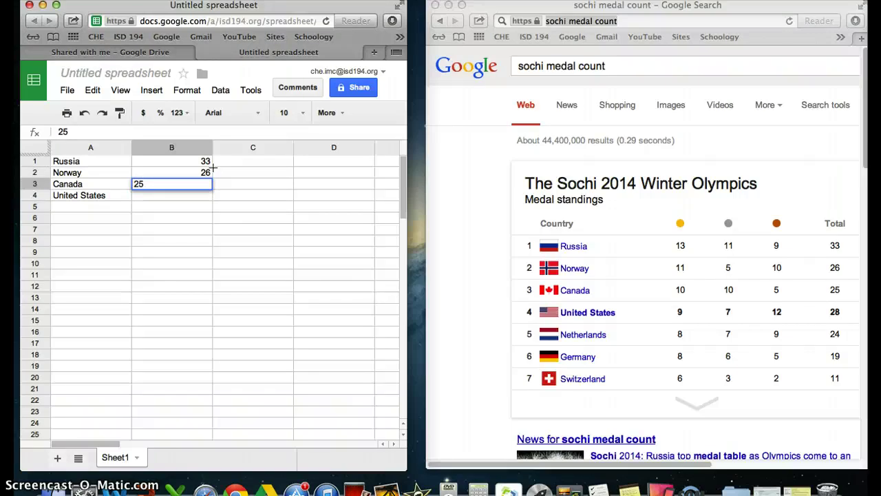
{"action": "key", "text": "Return"}
{"action": "type", "text": "28"}
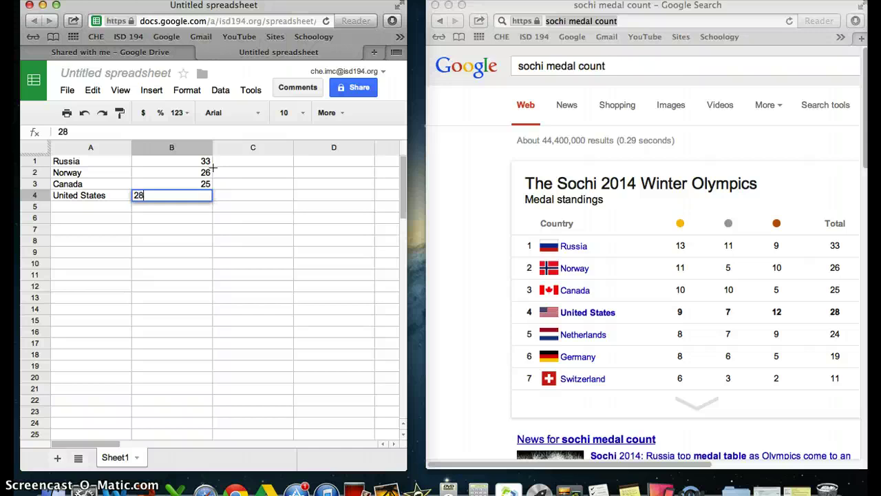
{"action": "key", "text": "Return"}
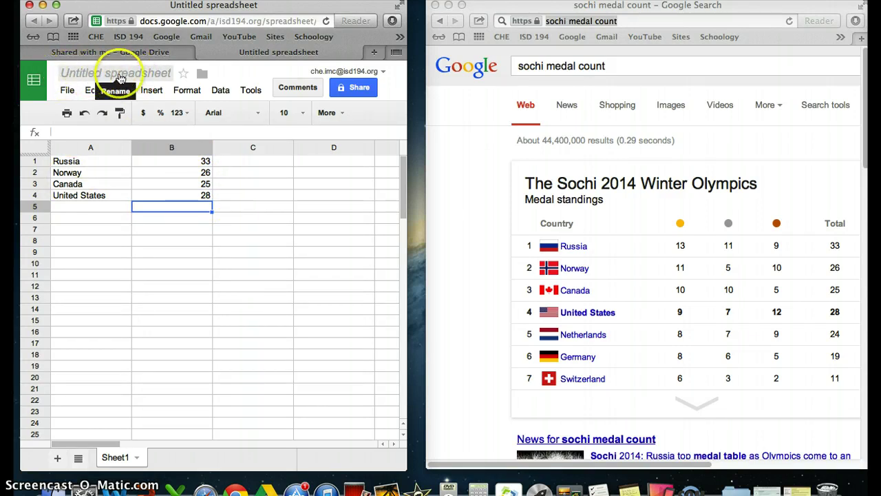
Rename the spreadsheet to '5x Name Medal Count'
{"action": "left_click", "coordinate": [124, 74]}
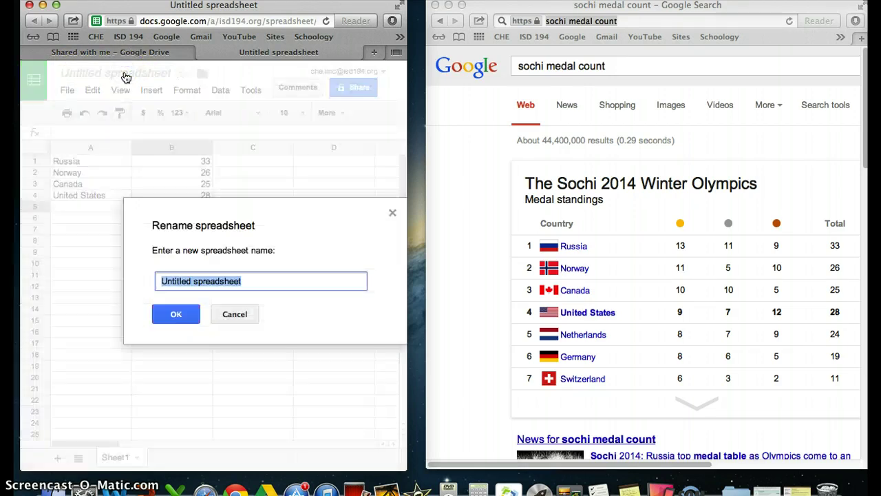
{"action": "type", "text": "5x Name Medal Count"}
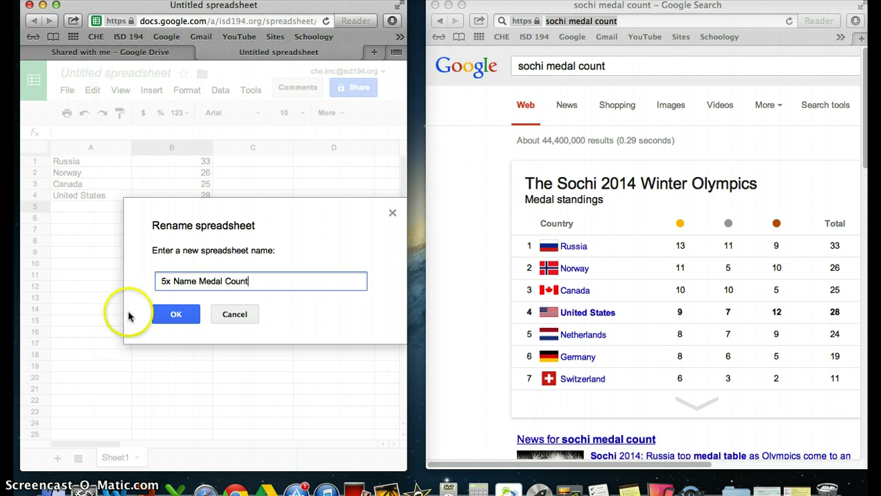
{"action": "left_click", "coordinate": [166, 314]}
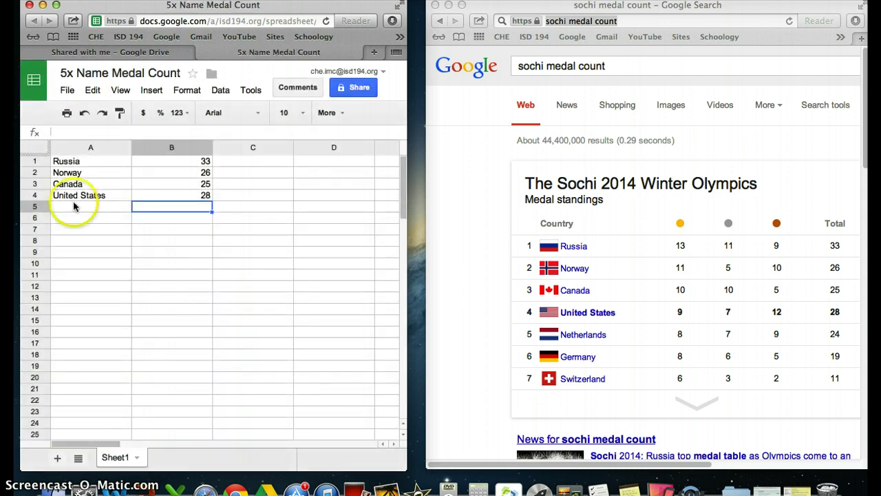
Select the country totals in A1:B4 and insert a chart from them
{"action": "left_click", "coordinate": [43, 150]}
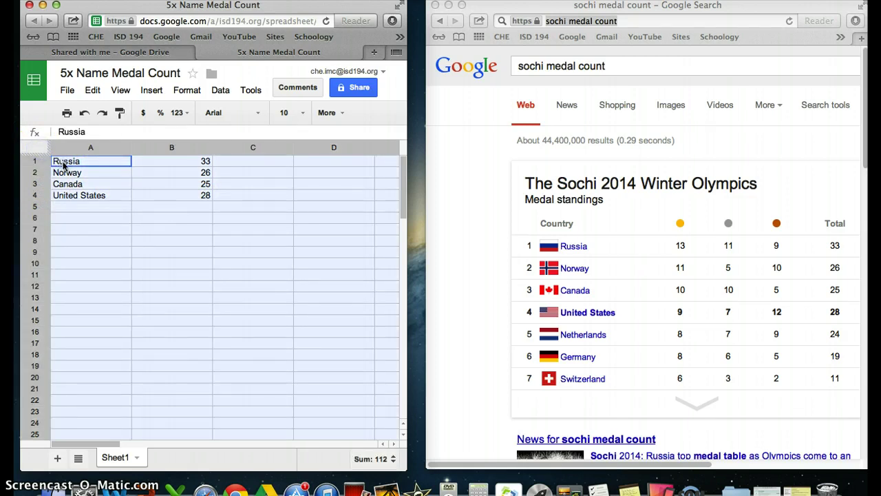
{"action": "left_click", "coordinate": [62, 163]}
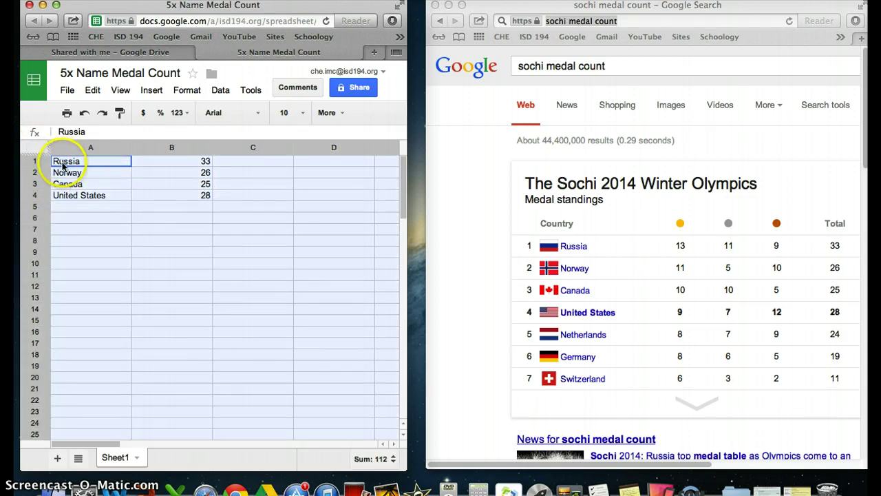
{"action": "left_click_drag", "start_coordinate": [62, 162], "coordinate": [200, 195]}
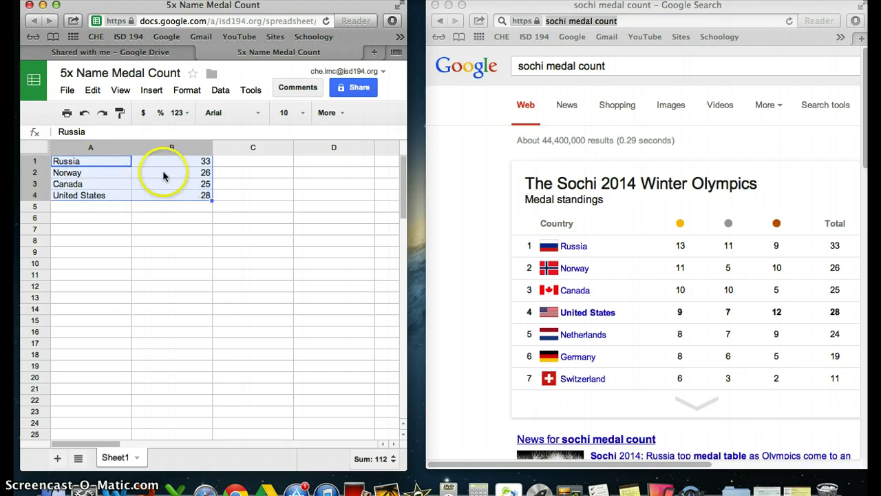
{"action": "left_click", "coordinate": [153, 91]}
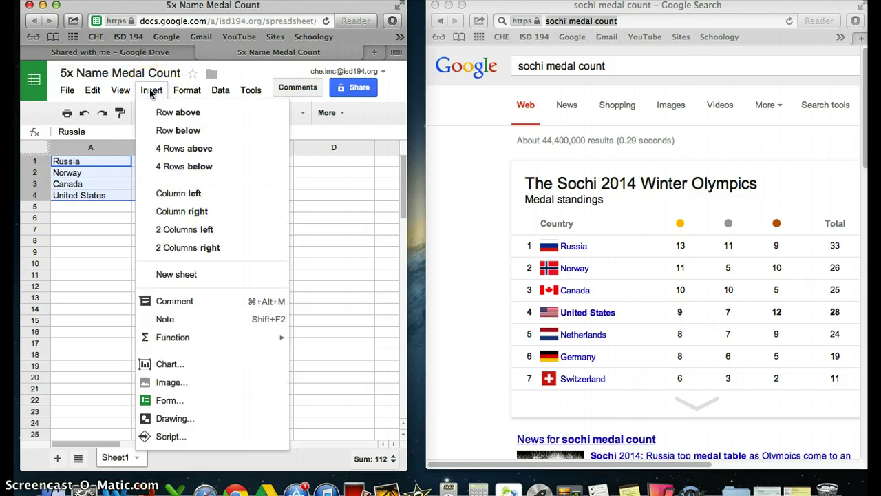
{"action": "left_click", "coordinate": [169, 366]}
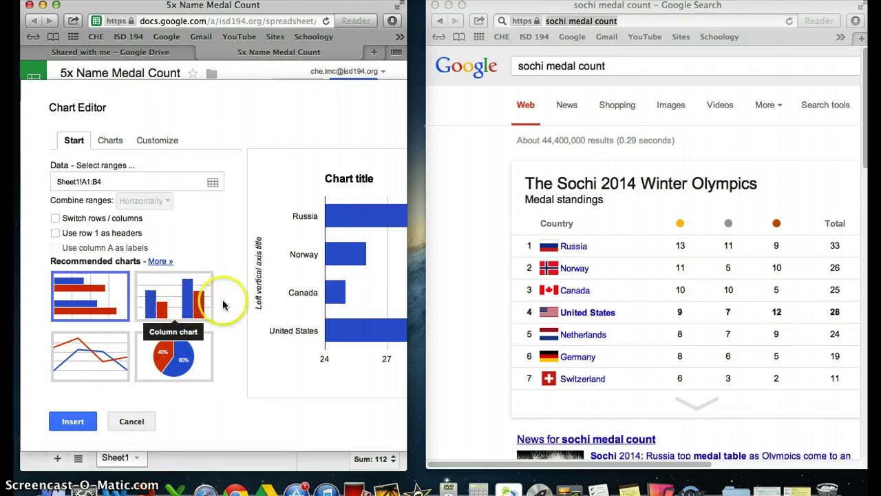
Set the chart to vertical columns and show the chart types on the Charts tab
{"action": "left_click", "coordinate": [184, 305]}
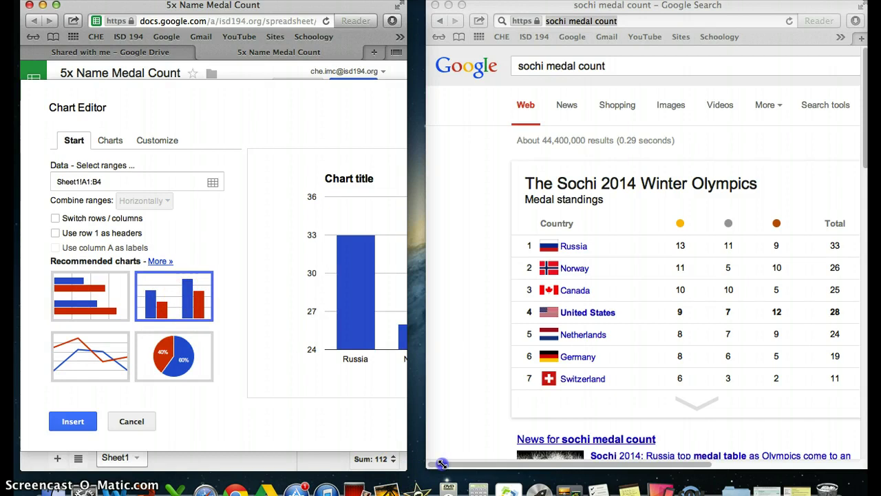
{"action": "mouse_move", "coordinate": [406, 470]}
{"action": "left_mouse_down"}
{"action": "mouse_move", "coordinate": [526, 463]}
{"action": "mouse_move", "coordinate": [640, 473]}
{"action": "left_mouse_up"}
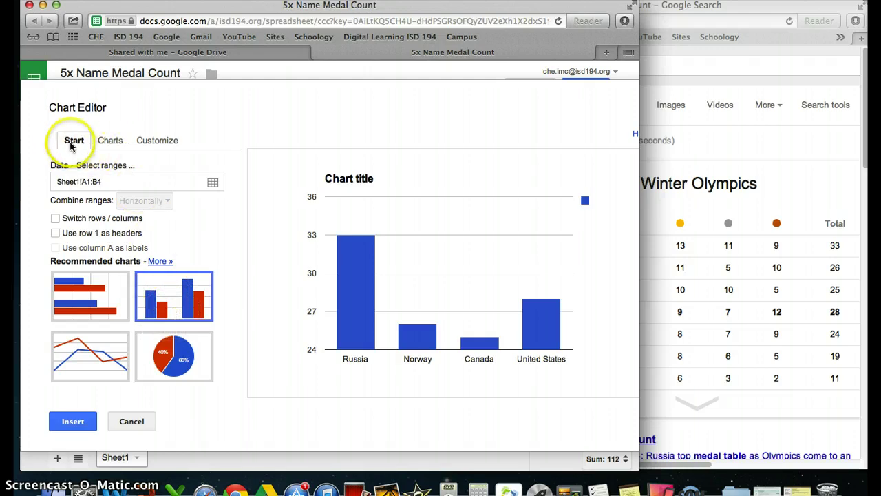
{"action": "left_click", "coordinate": [107, 145]}
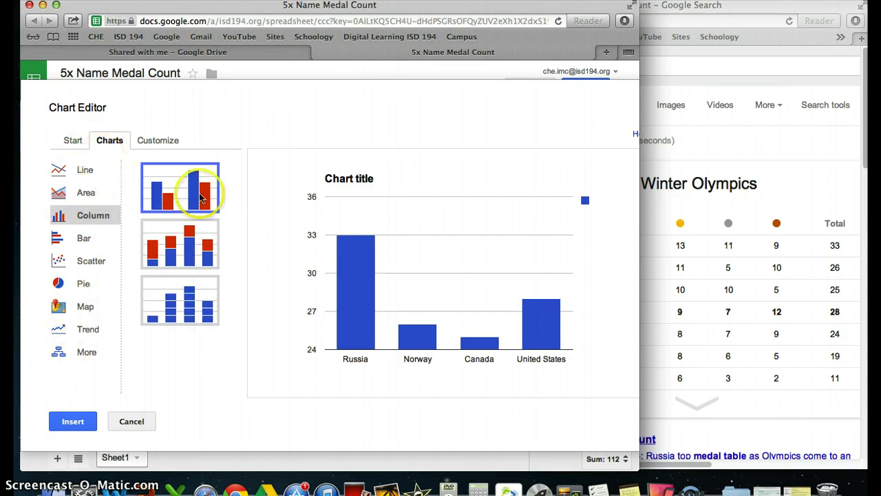
On the Customize tab, replace the default chart title with '5x Name Sochi Medal Count'
{"action": "left_click", "coordinate": [157, 141]}
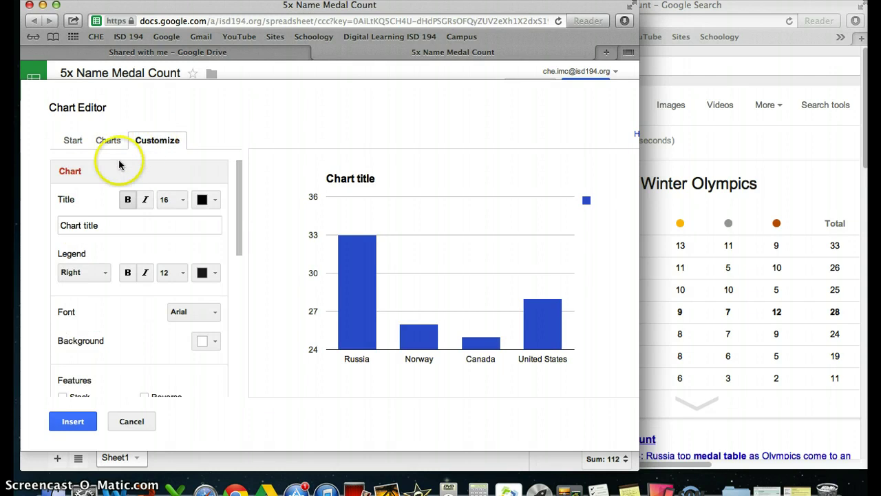
{"action": "left_click_drag", "start_coordinate": [114, 225], "coordinate": [54, 229]}
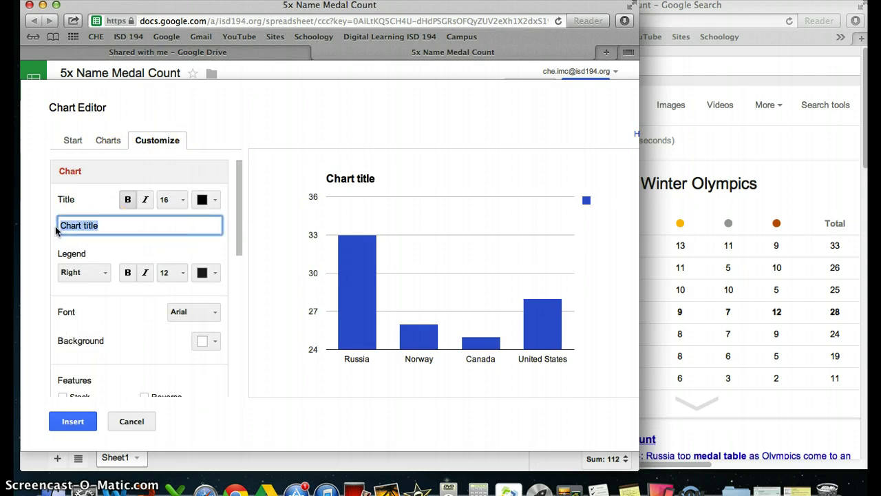
{"action": "type", "text": "5"}
{"action": "type", "text": "x Name Sochi Medal Co"}
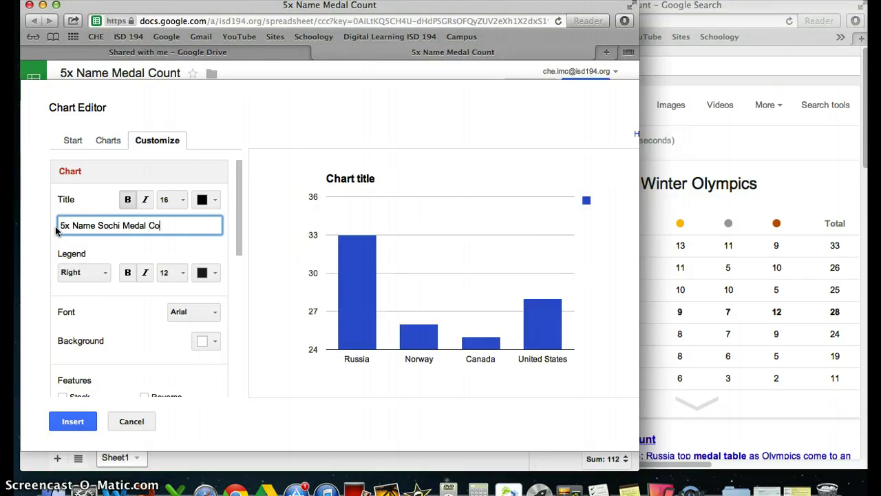
{"action": "type", "text": "unt"}
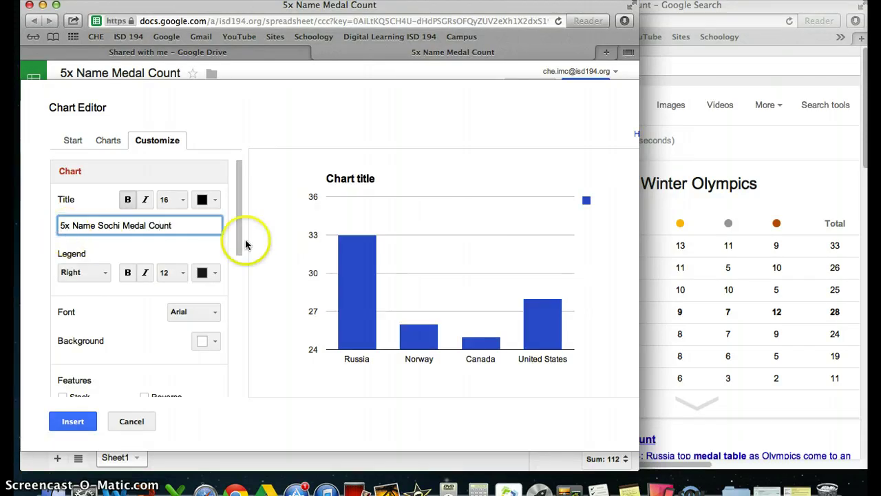
Slant the country labels under the bars at 30°
{"action": "left_click_drag", "start_coordinate": [240, 236], "coordinate": [232, 388]}
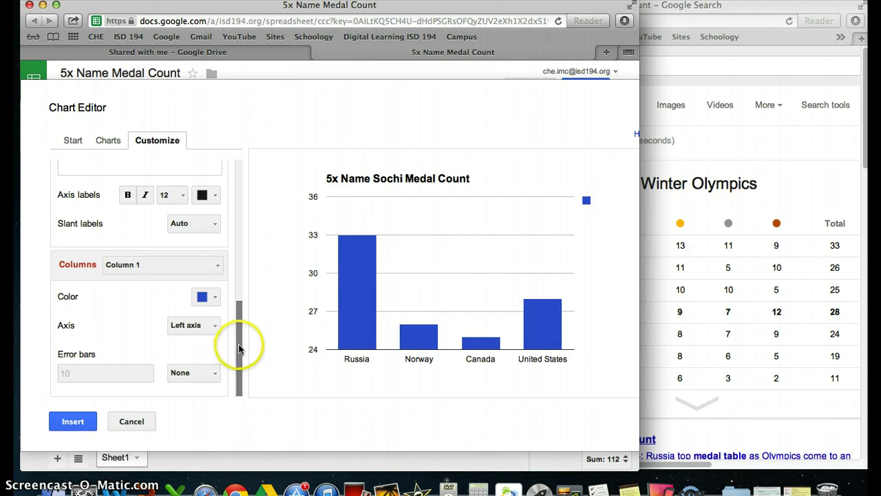
{"action": "left_click", "coordinate": [202, 227]}
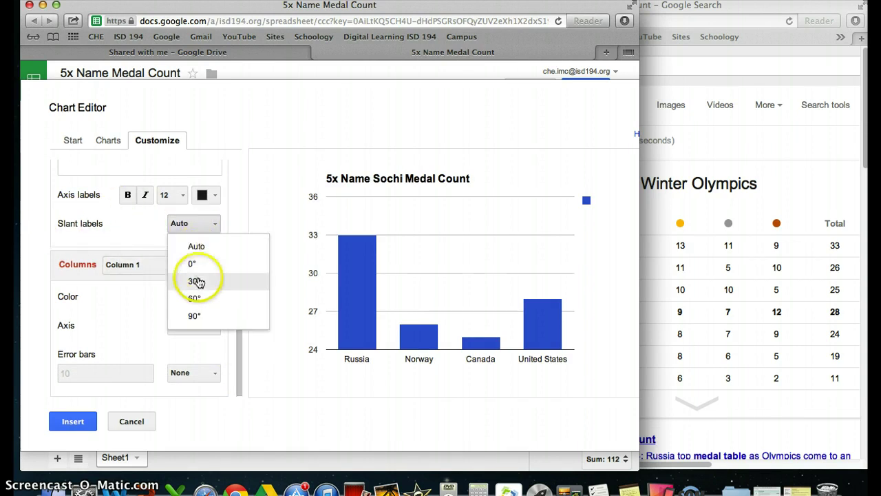
{"action": "left_click", "coordinate": [196, 282]}
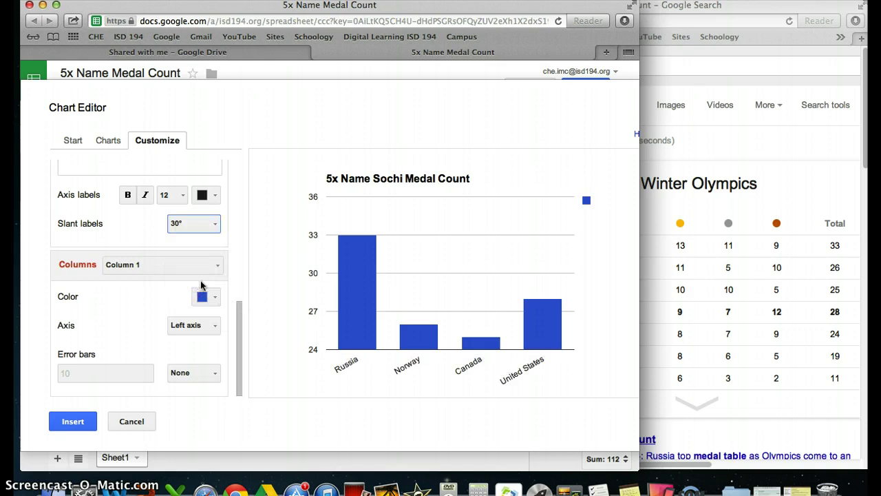
{"action": "left_click", "coordinate": [239, 325]}
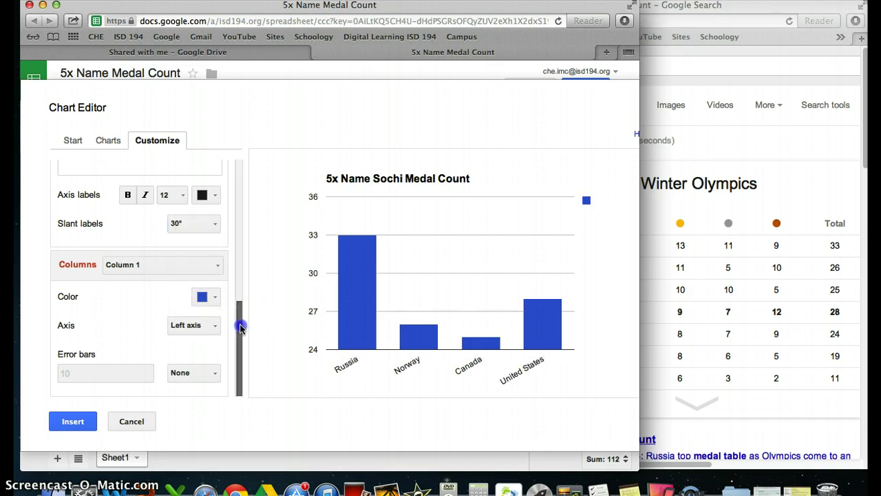
{"action": "left_click_drag", "start_coordinate": [240, 328], "coordinate": [237, 177]}
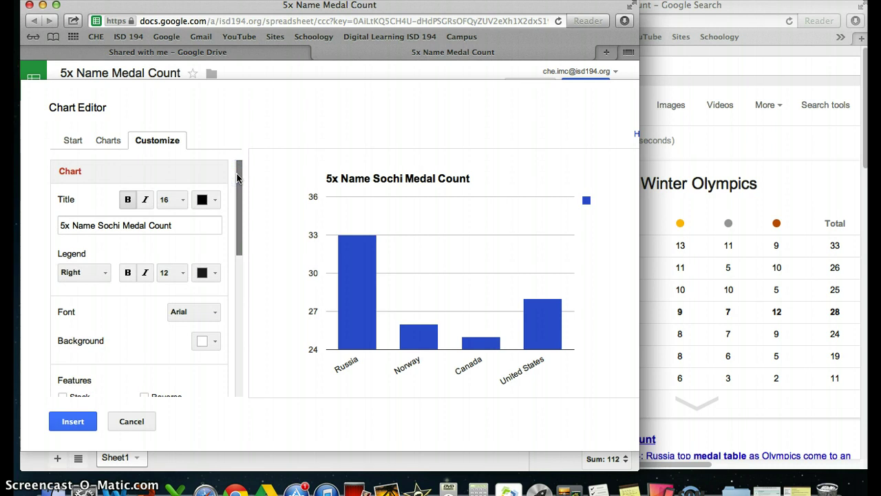
Insert the titled column chart into Sheet1 and move it below the A1:B4 medal data
{"action": "left_click", "coordinate": [81, 425]}
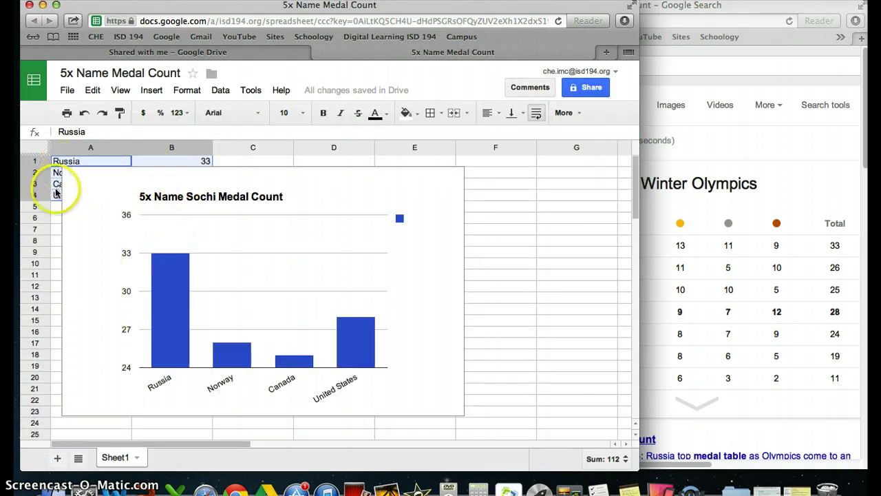
{"action": "left_click", "coordinate": [155, 181]}
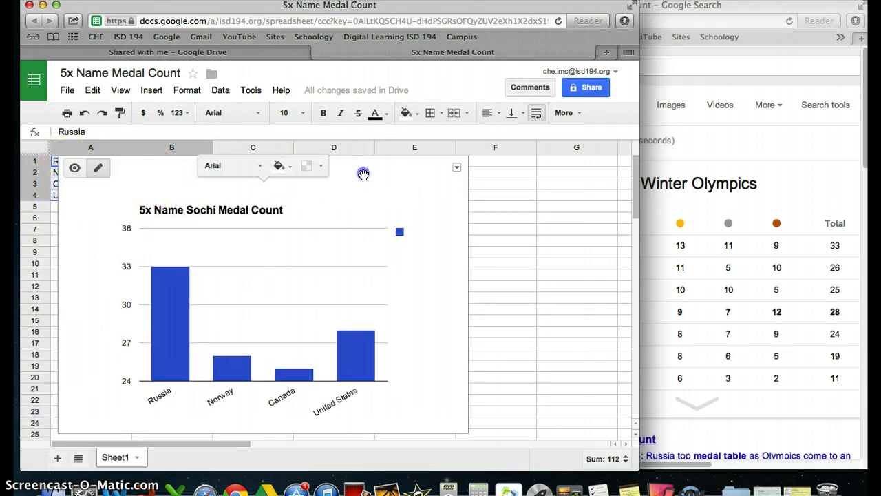
{"action": "left_click_drag", "start_coordinate": [361, 173], "coordinate": [361, 225]}
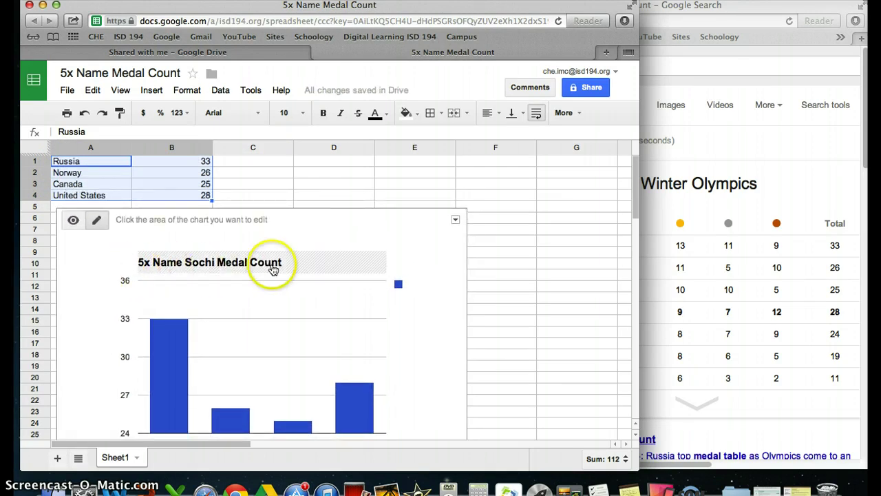
{"action": "scroll", "coordinate": [262, 344], "scroll_direction": "down", "scroll_amount": 1}
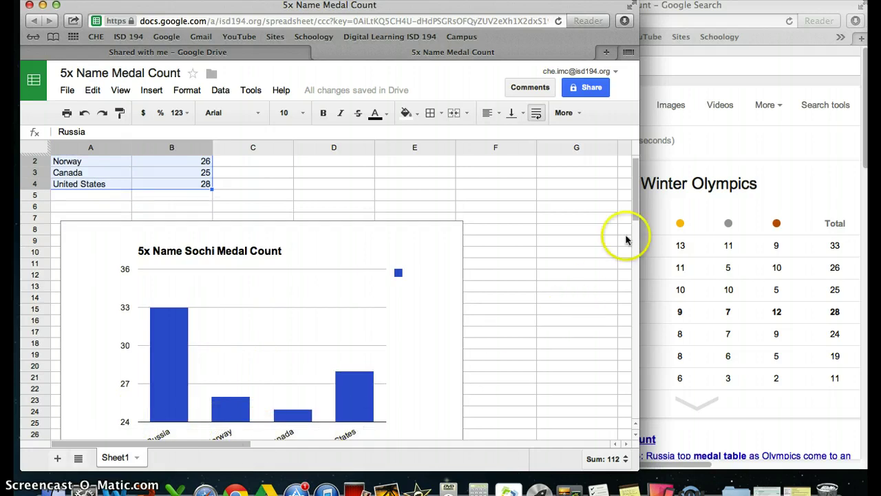
{"action": "mouse_move", "coordinate": [635, 211]}
{"action": "left_mouse_down"}
{"action": "mouse_move", "coordinate": [634, 232]}
{"action": "mouse_move", "coordinate": [639, 200]}
{"action": "left_mouse_up"}
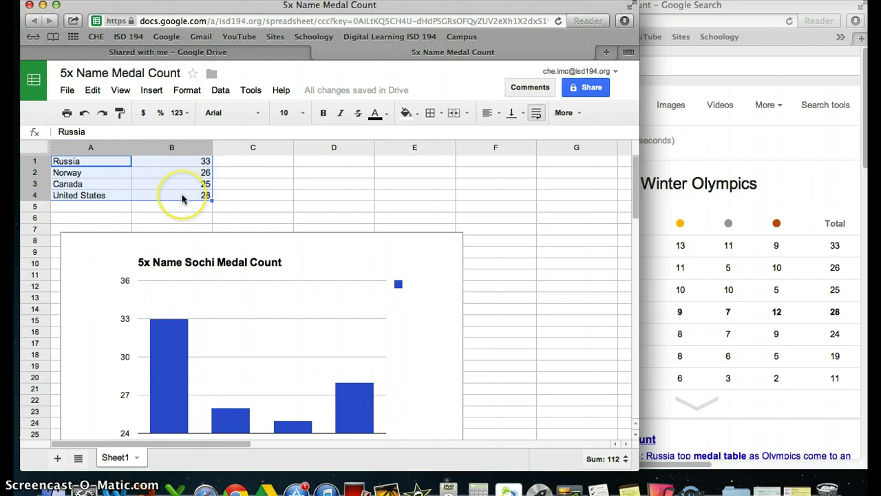
Print Sheet1 with its chart using the default settings to a one-page PDF
{"action": "left_click", "coordinate": [67, 114]}
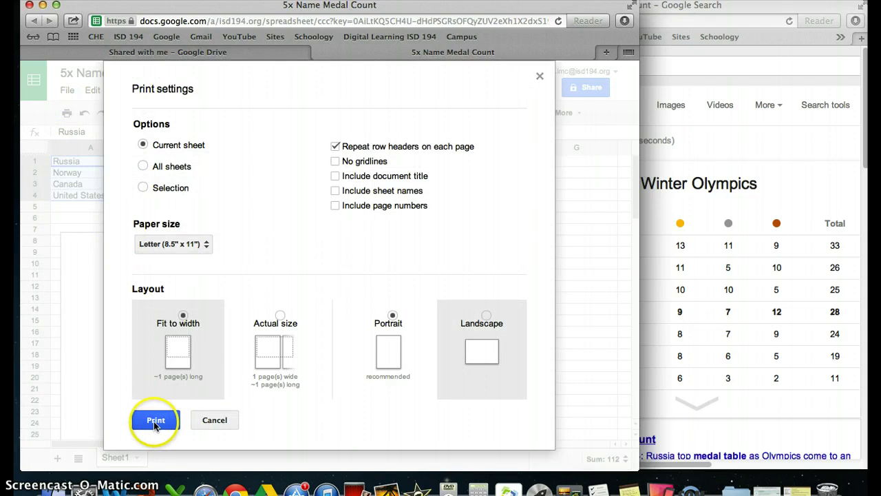
{"action": "left_click", "coordinate": [156, 422]}
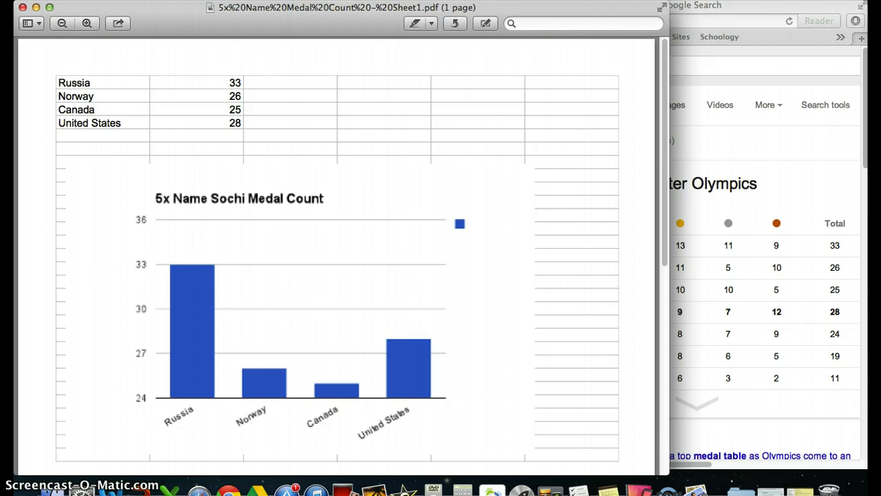
Print one copy of the medal count PDF from Preview, then close the Preview window
{"action": "left_click", "coordinate": [102, 0]}
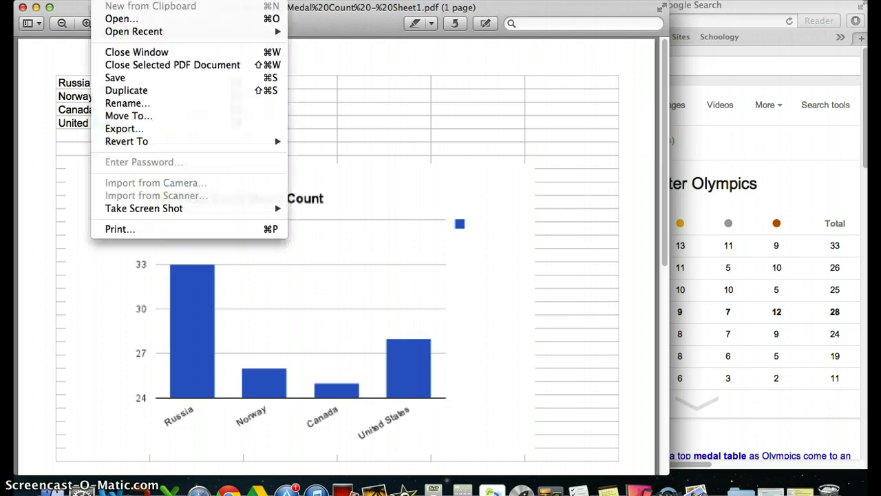
{"action": "left_click", "coordinate": [122, 230]}
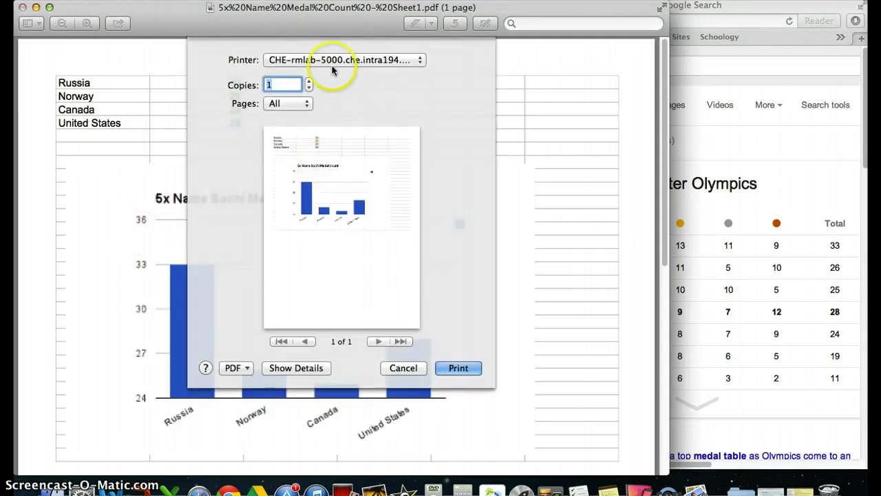
{"action": "left_click", "coordinate": [460, 368]}
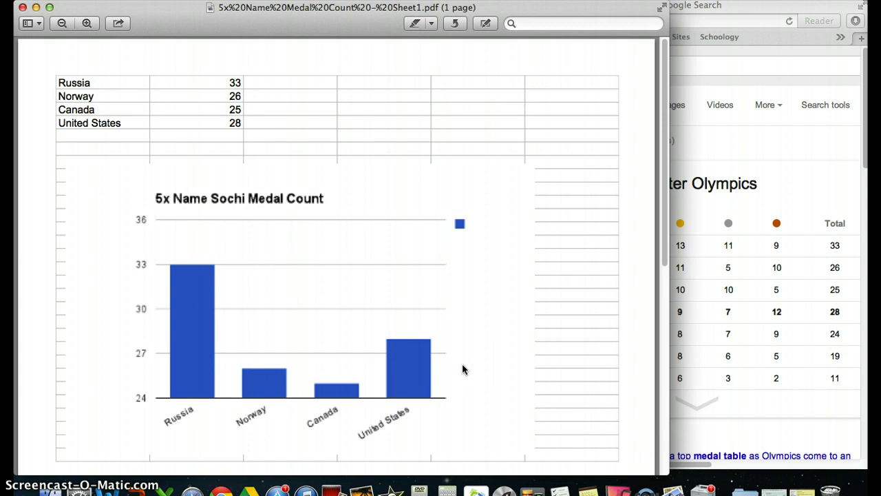
{"action": "left_click", "coordinate": [24, 10]}
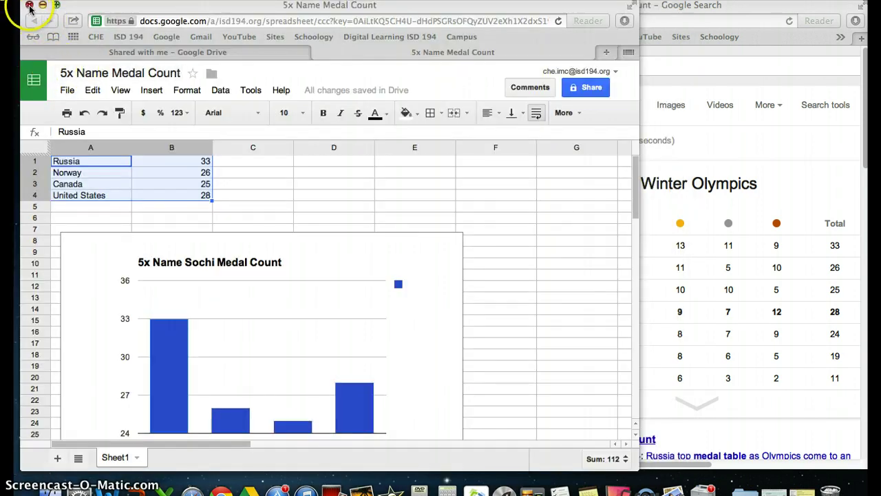